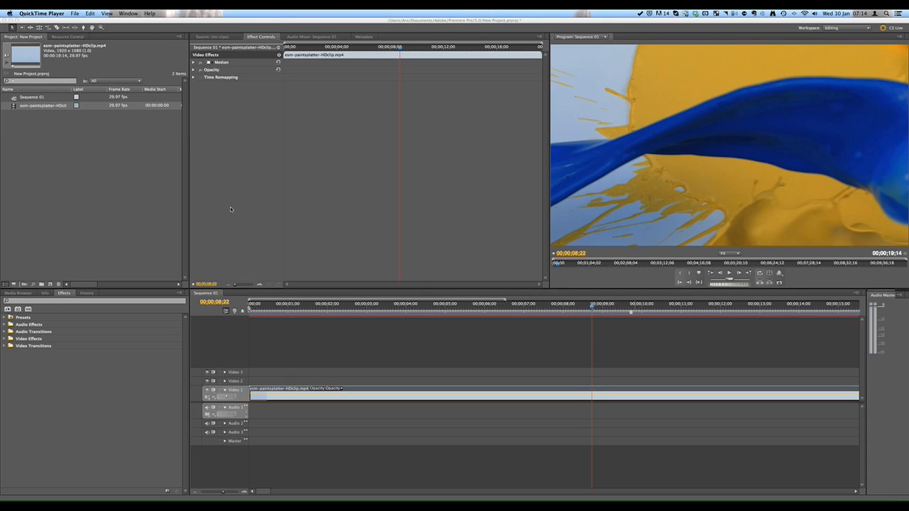
pyautogui.click(217, 37)
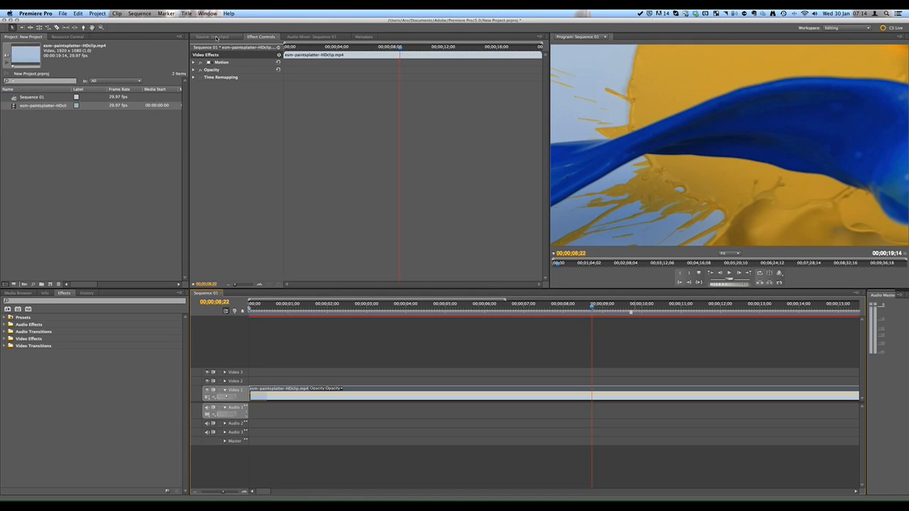
pyautogui.click(216, 37)
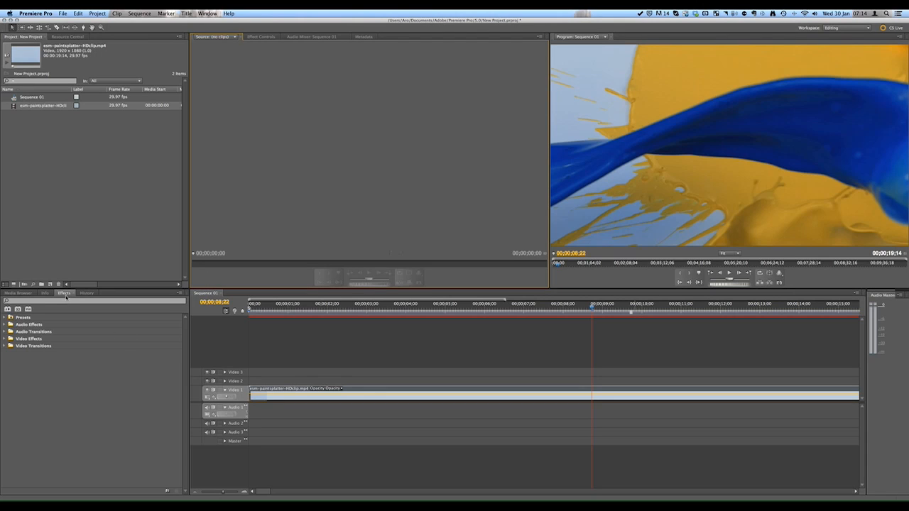
pyautogui.click(208, 14)
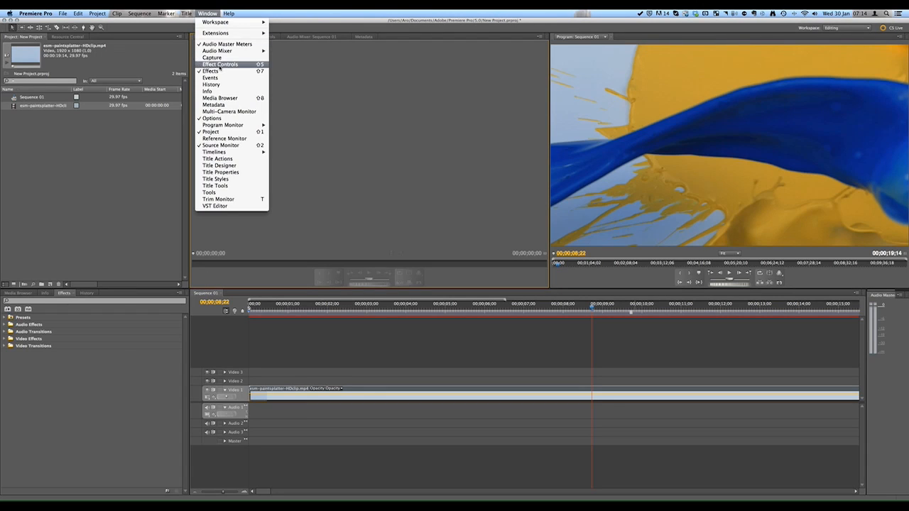
pyautogui.click(110, 185)
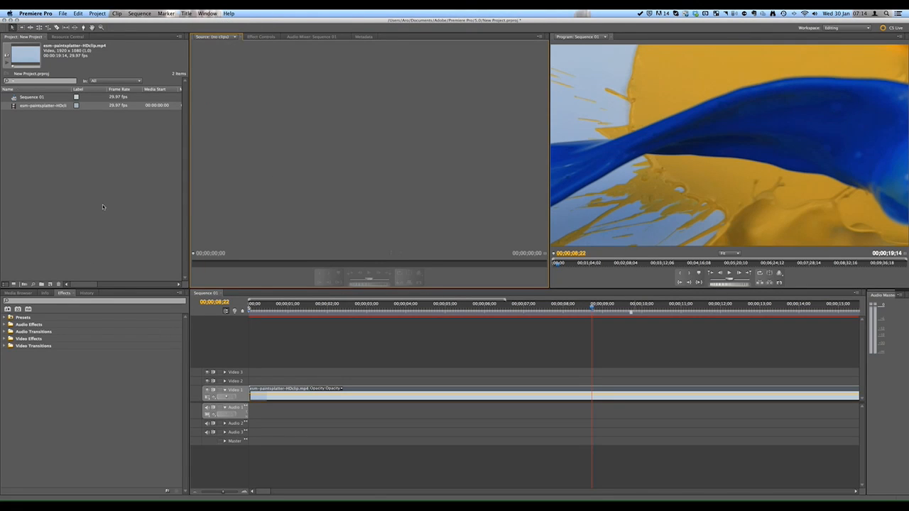
pyautogui.click(6, 318)
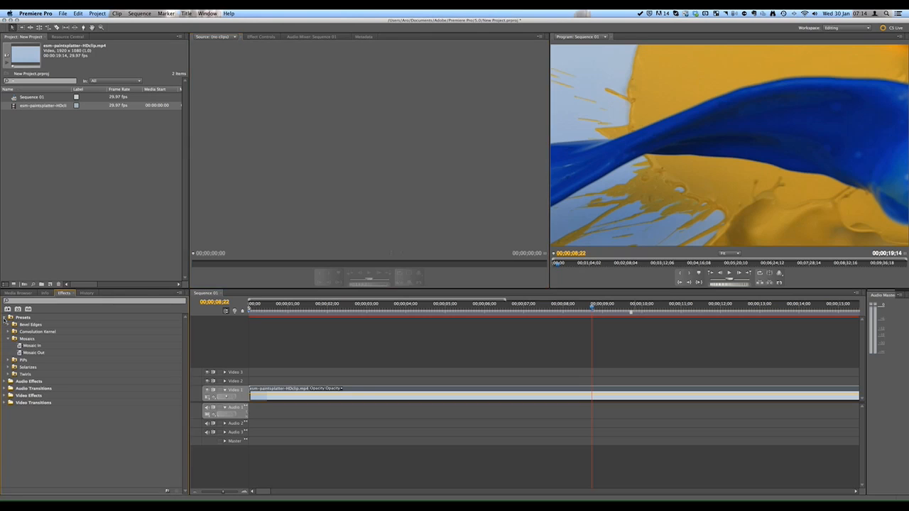
pyautogui.click(5, 317)
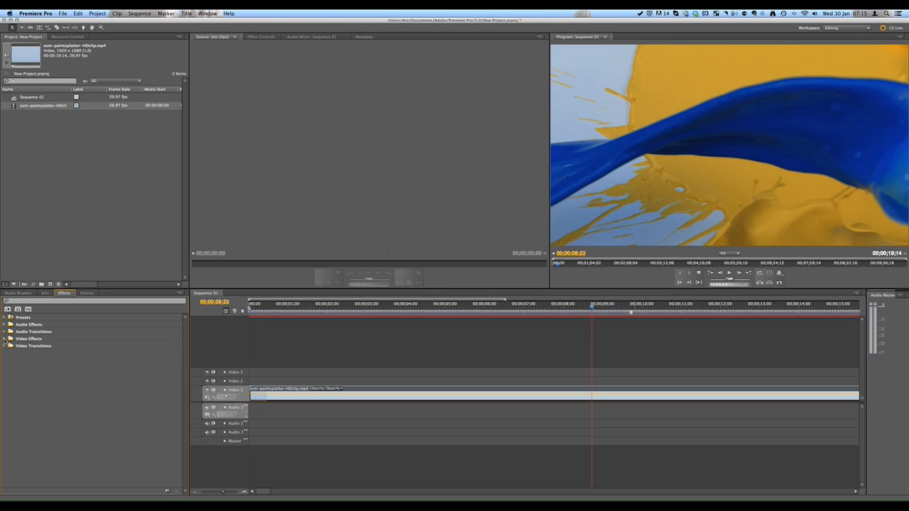
# Apply the Fast Color Corrector video effect to the paint splatter clip on Video 1 and show the clip's effect controls.
pyautogui.click(5, 339)
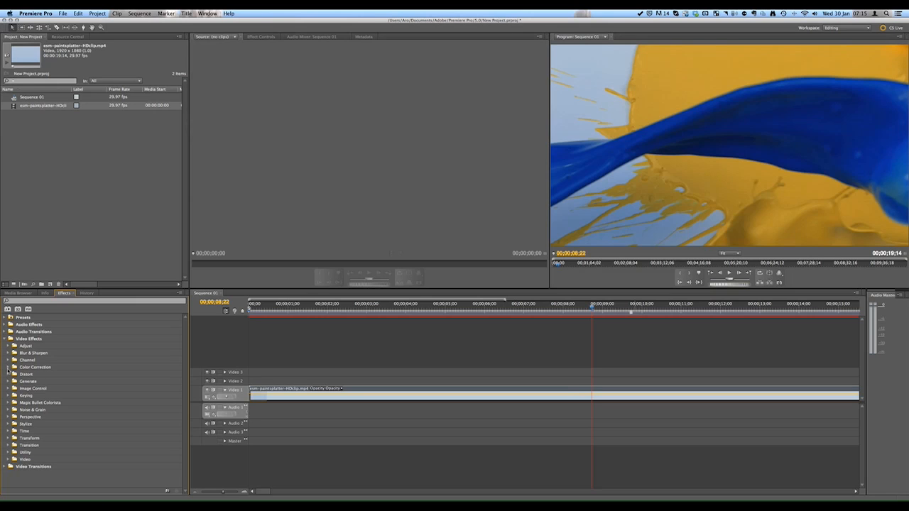
pyautogui.click(10, 367)
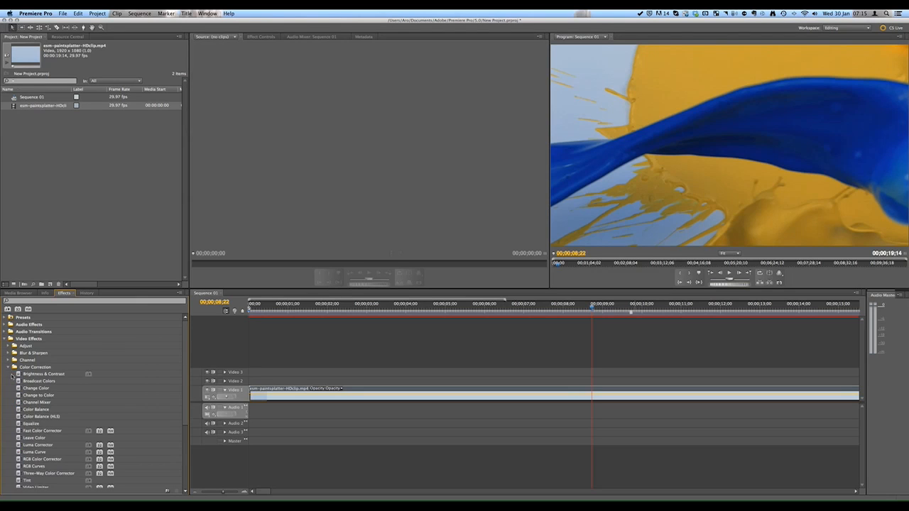
pyautogui.scroll(-2, 27, 409)
pyautogui.click(24, 402)
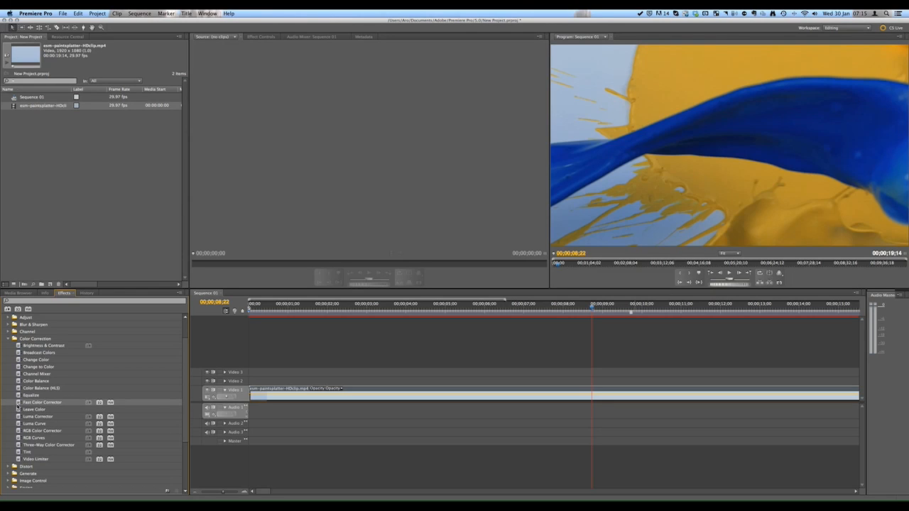
pyautogui.moveTo(20, 403); pyautogui.dragTo(353, 393)
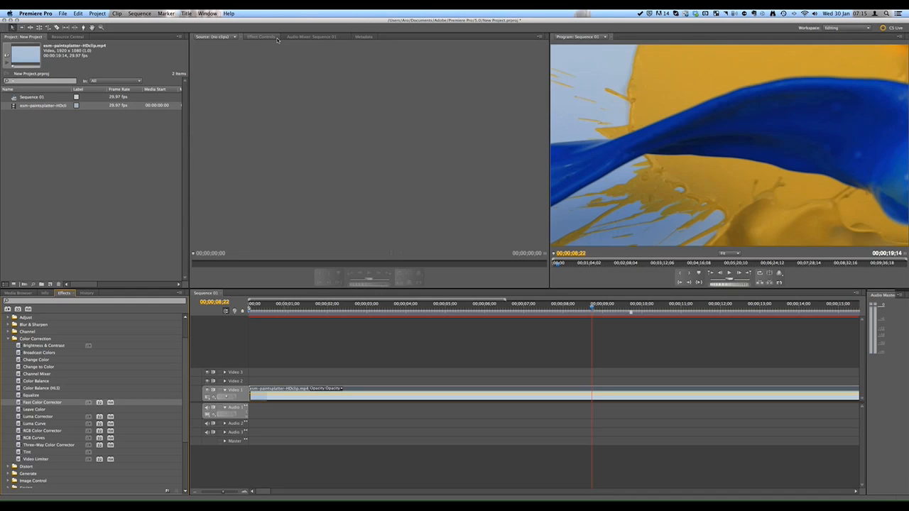
pyautogui.click(276, 38)
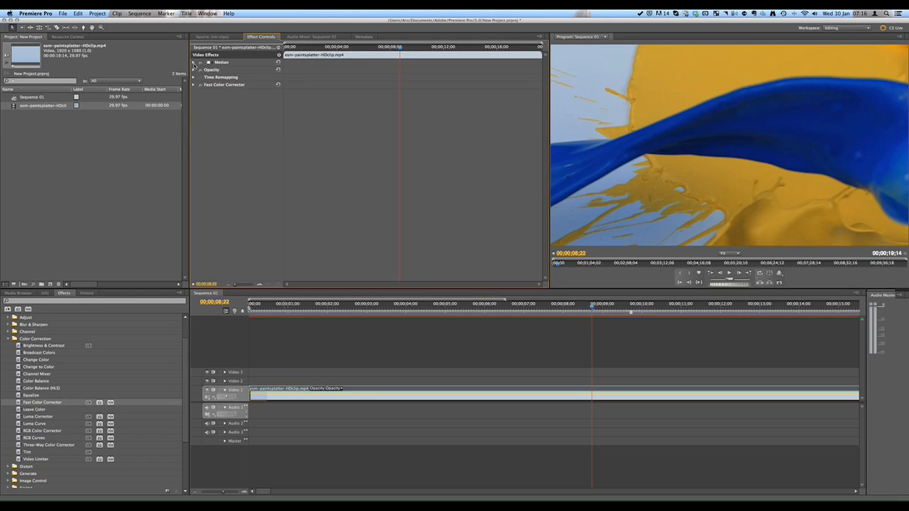
# Try a motion scale of 90 and a rotation of about -28° on the clip, undoing each, and check the opacity settings.
pyautogui.click(193, 64)
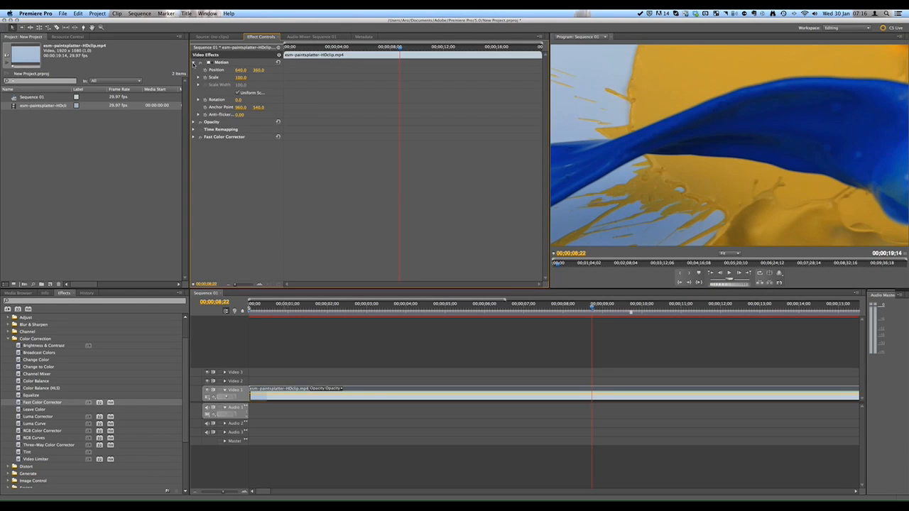
pyautogui.moveTo(241, 77)
pyautogui.mouseDown()
pyautogui.moveTo(275, 77)
pyautogui.moveTo(219, 78)
pyautogui.moveTo(266, 78)
pyautogui.moveTo(228, 78)
pyautogui.moveTo(244, 77)
pyautogui.mouseUp()
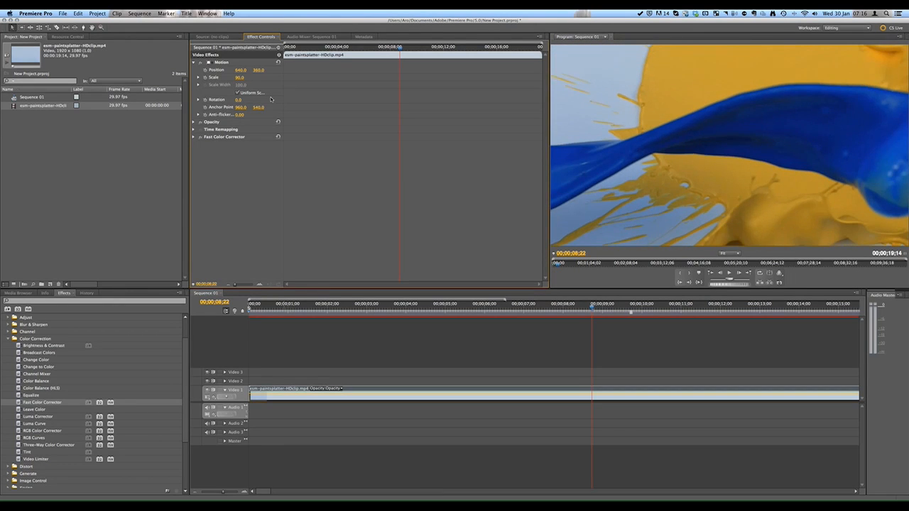
pyautogui.press('super+z')
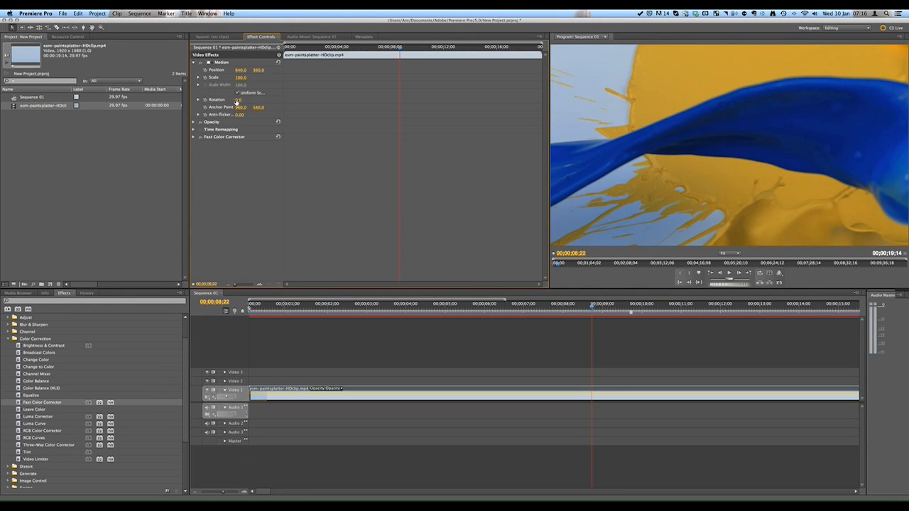
pyautogui.moveTo(238, 100)
pyautogui.mouseDown()
pyautogui.moveTo(268, 100)
pyautogui.moveTo(246, 100)
pyautogui.mouseUp()
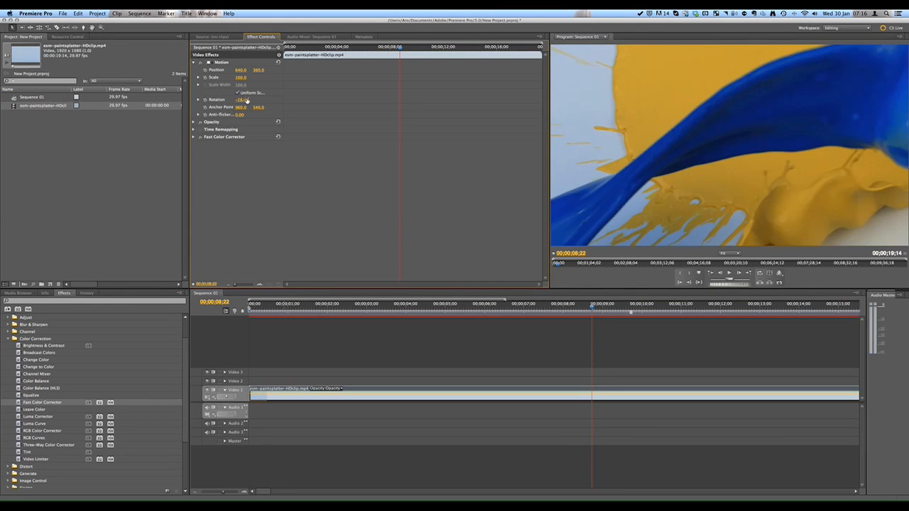
pyautogui.press('super+z')
pyautogui.click(193, 63)
pyautogui.click(193, 71)
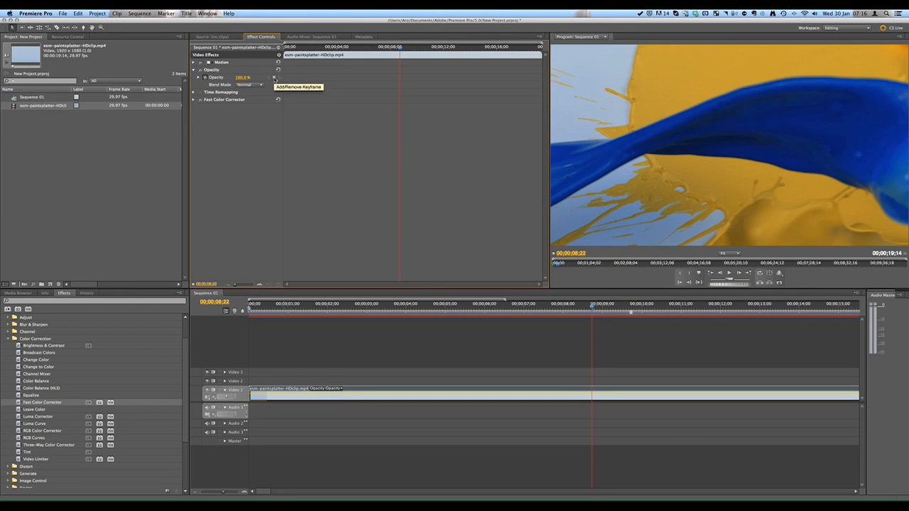
pyautogui.click(193, 70)
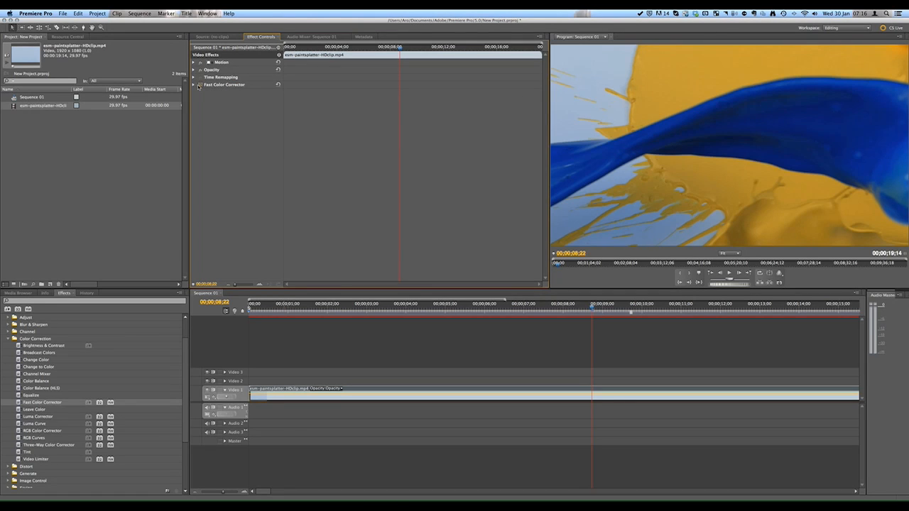
# Expand the Fast Color Corrector on the clip and look through its full set of settings.
pyautogui.click(222, 85)
pyautogui.click(194, 86)
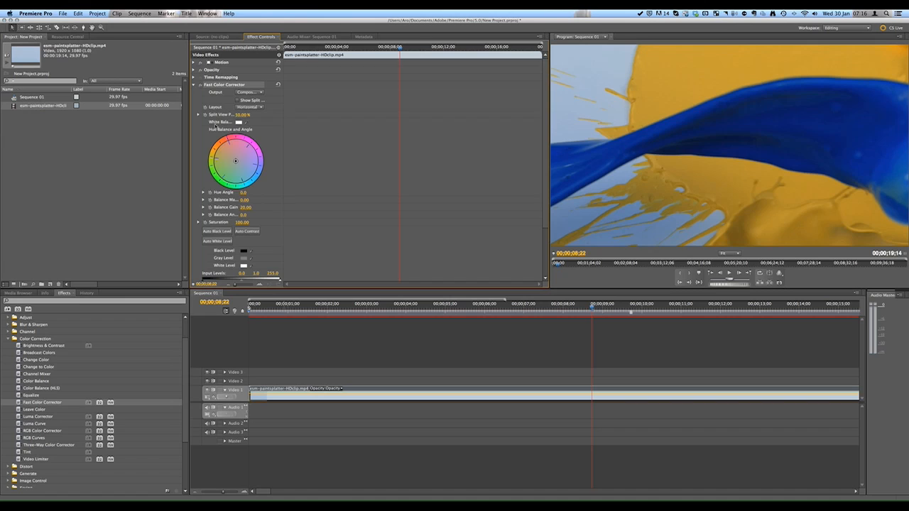
pyautogui.scroll(-3, 300, 238)
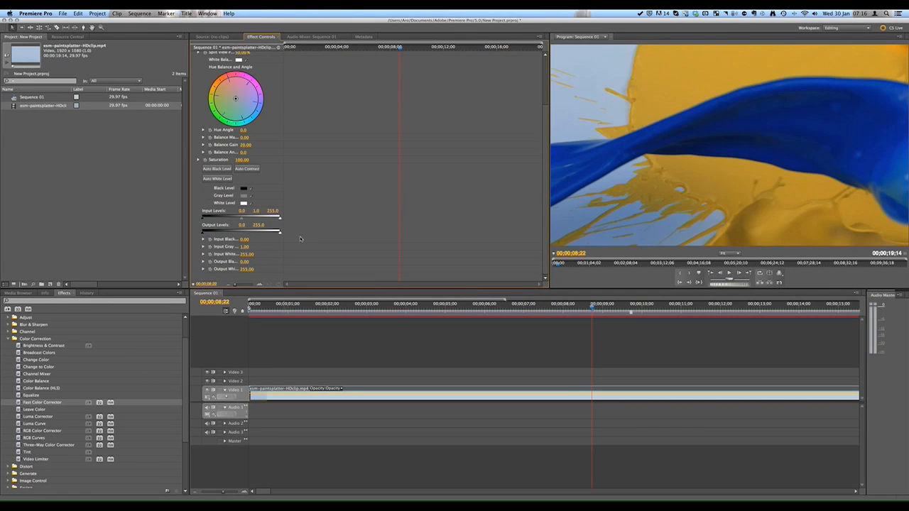
pyautogui.scroll(3, 299, 237)
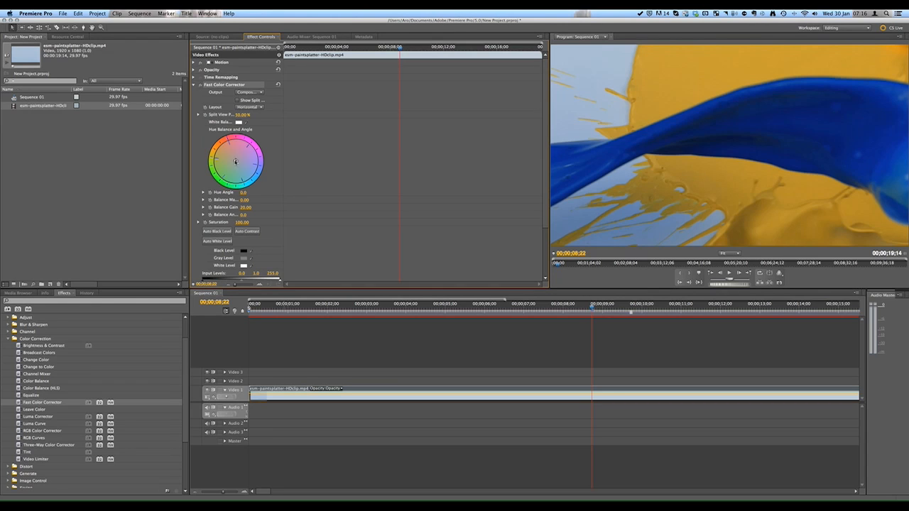
# Try shifting the hue balance toward pink at an angle of about -74.5°, and undo the shift.
pyautogui.moveTo(235, 162)
pyautogui.mouseDown()
pyautogui.moveTo(241, 173)
pyautogui.moveTo(250, 160)
pyautogui.moveTo(233, 146)
pyautogui.moveTo(240, 162)
pyautogui.moveTo(238, 153)
pyautogui.mouseUp()
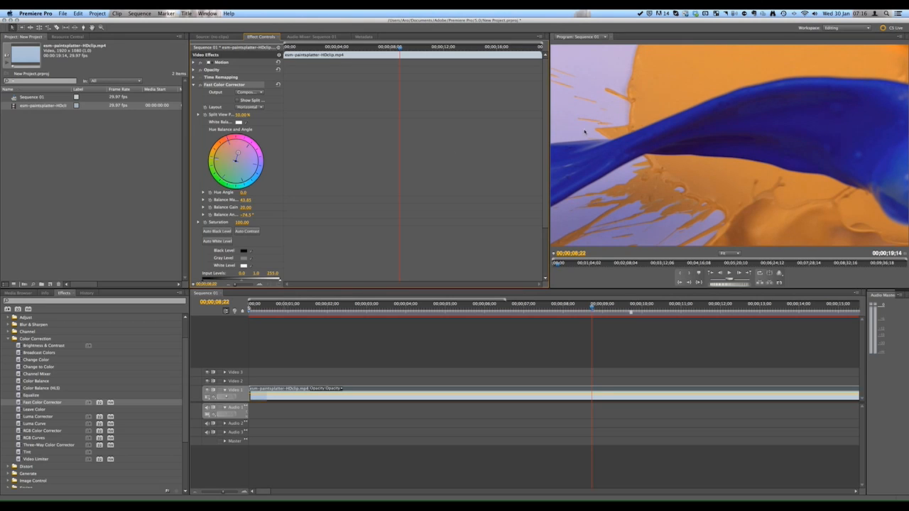
pyautogui.press('super+z')
# Raise the contrast with the Fast Color Corrector by setting input black to about 29.1 and input white to about 221.2.
pyautogui.scroll(-5, 264, 165)
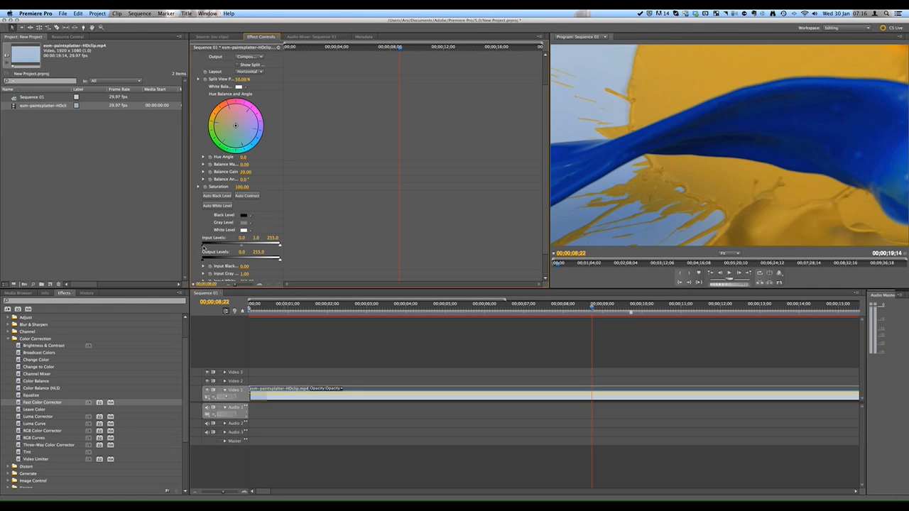
pyautogui.moveTo(204, 247); pyautogui.dragTo(211, 247)
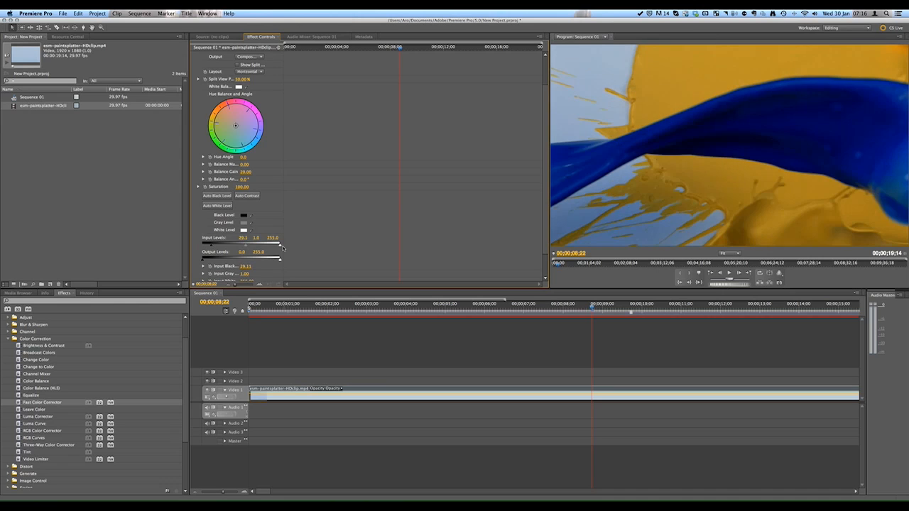
pyautogui.moveTo(279, 246); pyautogui.dragTo(269, 246)
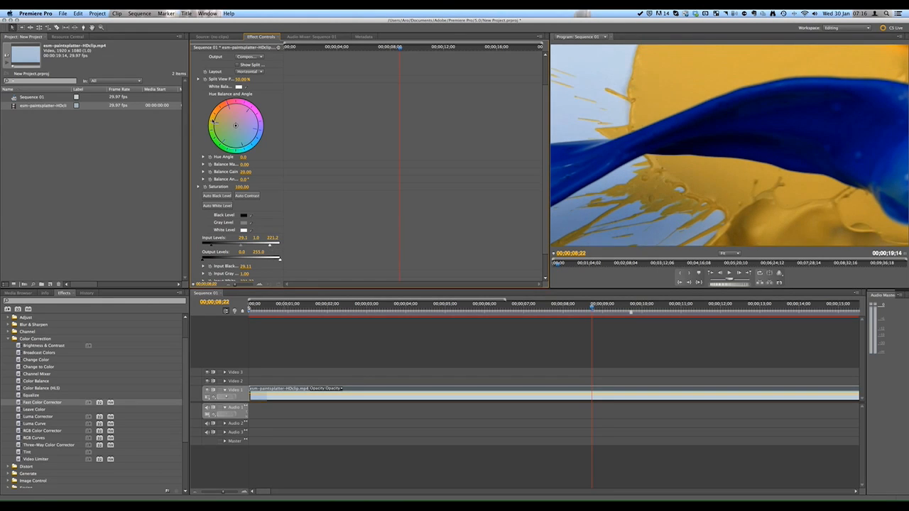
# Compare the clip with the Fast Color Corrector disabled and enabled, leave it enabled and collapse its settings.
pyautogui.scroll(2, 211, 100)
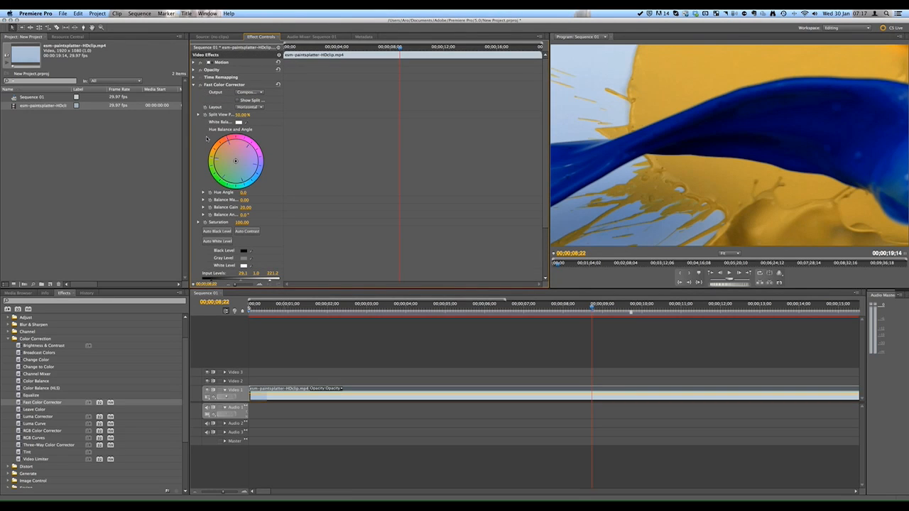
pyautogui.click(201, 85)
pyautogui.click(202, 86)
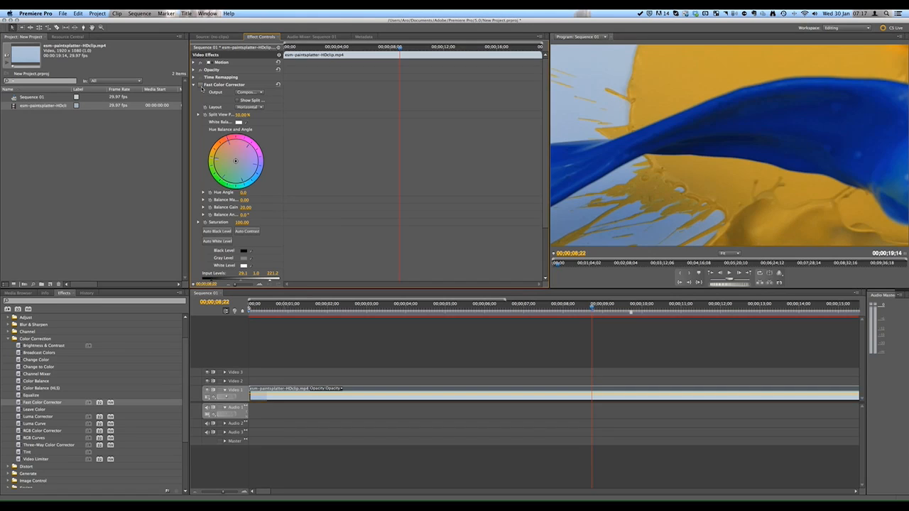
pyautogui.click(201, 85)
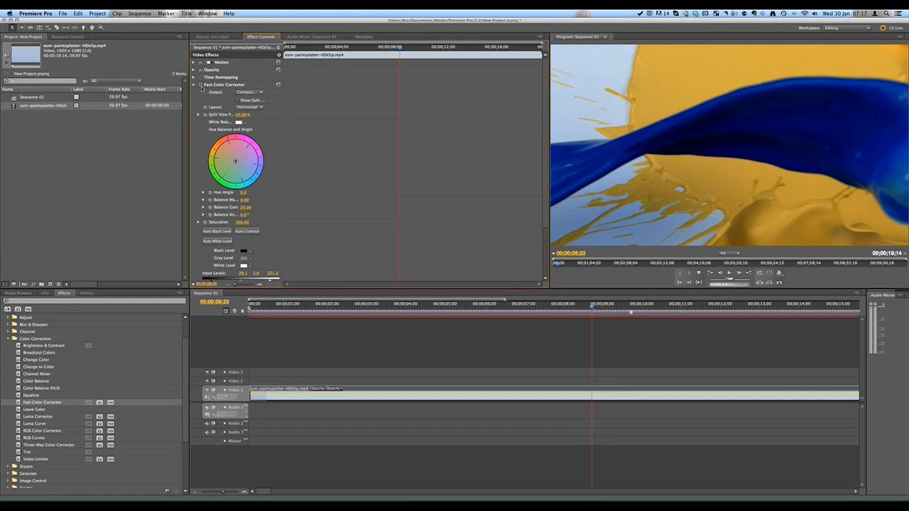
pyautogui.click(195, 86)
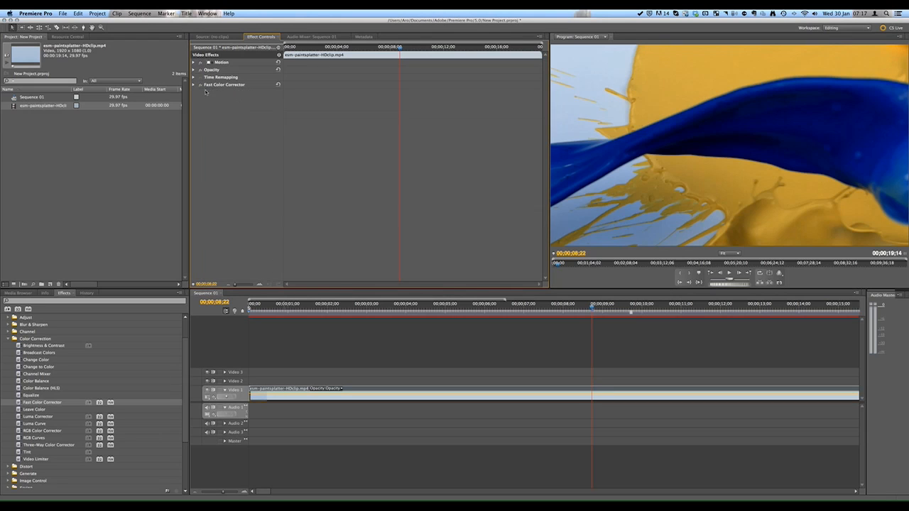
# Reselect the clip in the timeline to review its Fast Color Corrector settings, and clear the selection.
pyautogui.click(332, 357)
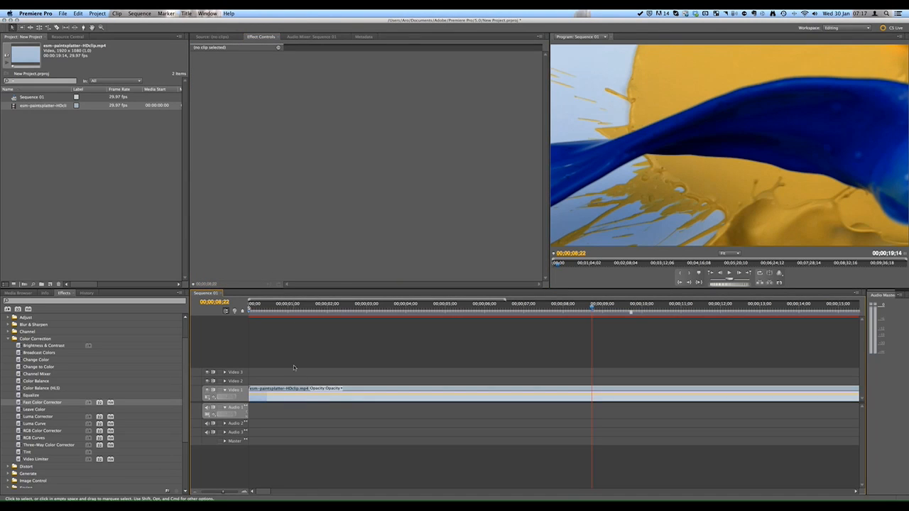
pyautogui.click(304, 398)
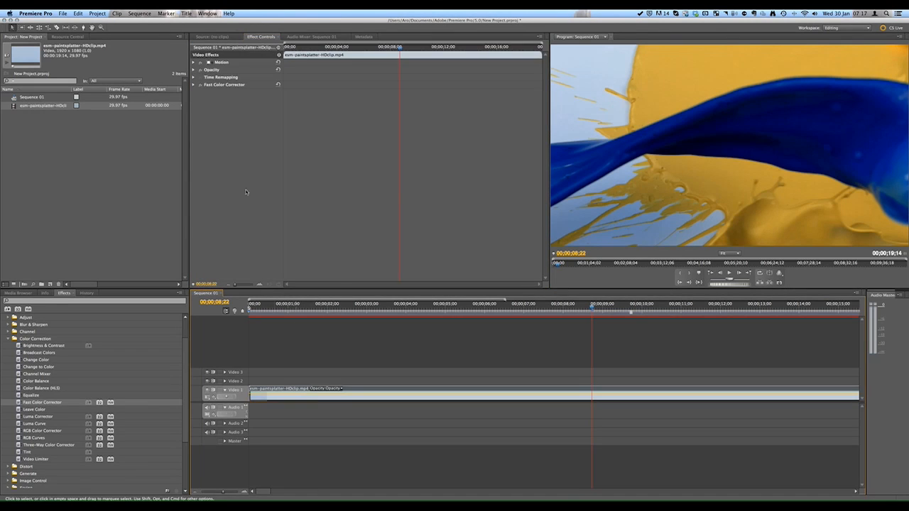
pyautogui.click(193, 85)
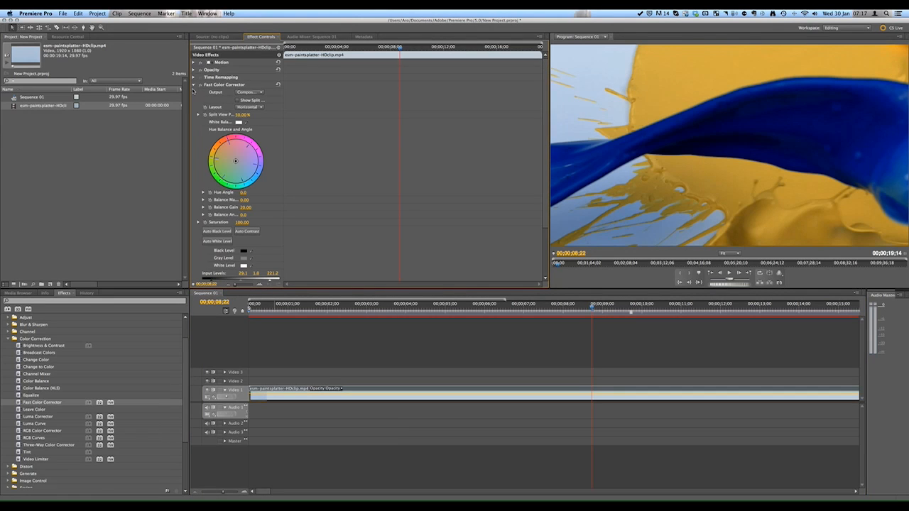
pyautogui.click(193, 85)
pyautogui.click(318, 361)
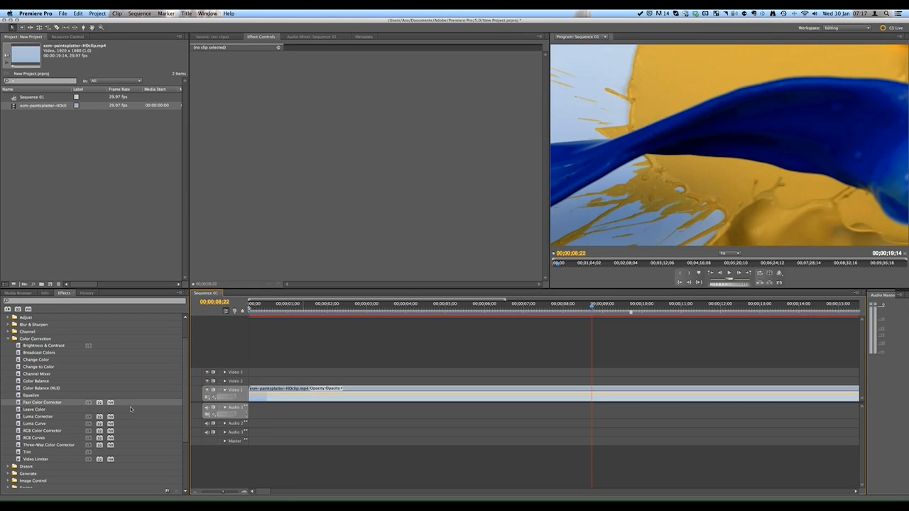
# Collapse the Color Correction effects and expand the Keying group of video effects.
pyautogui.scroll(2, 184, 371)
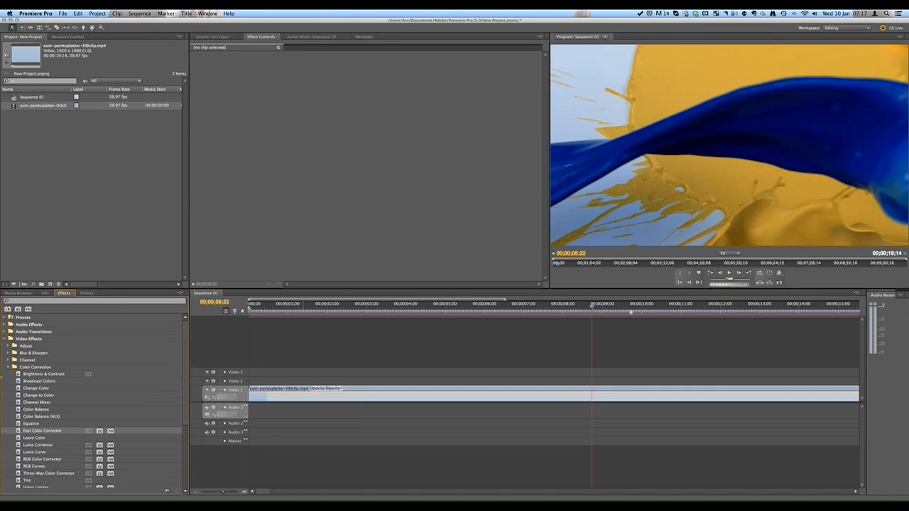
pyautogui.click(8, 367)
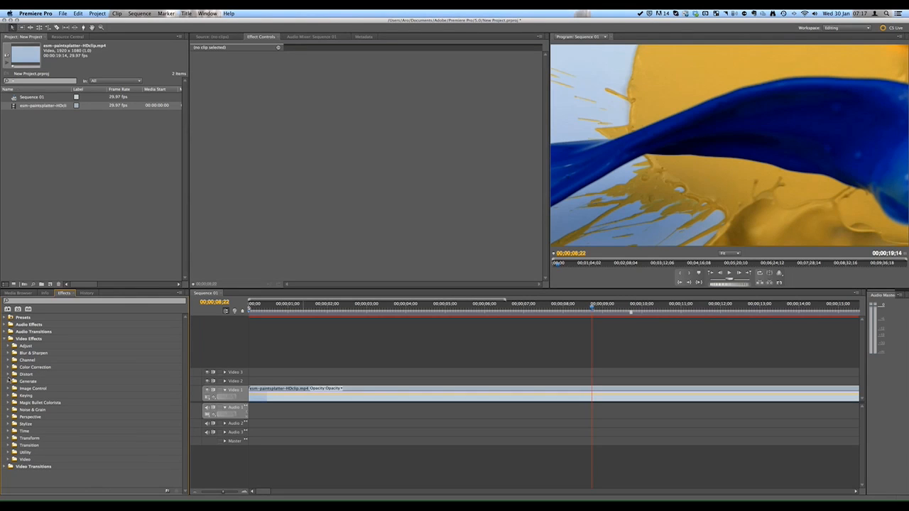
pyautogui.click(9, 396)
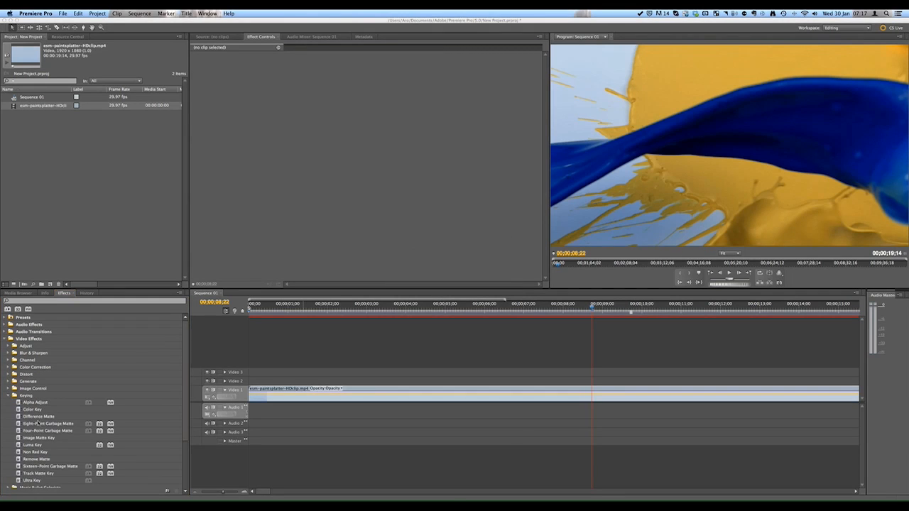
# Collapse the Keying group and all video effects, and expand the Video Transitions category.
pyautogui.click(8, 396)
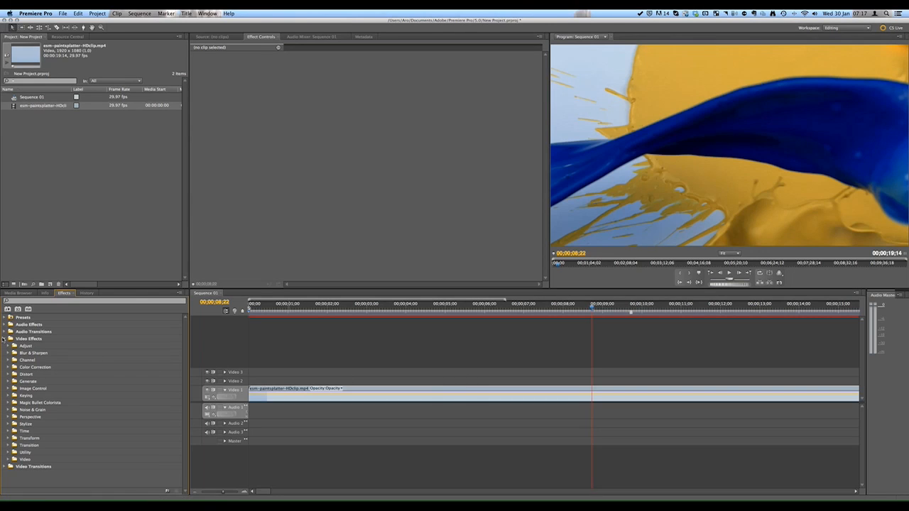
pyautogui.click(5, 340)
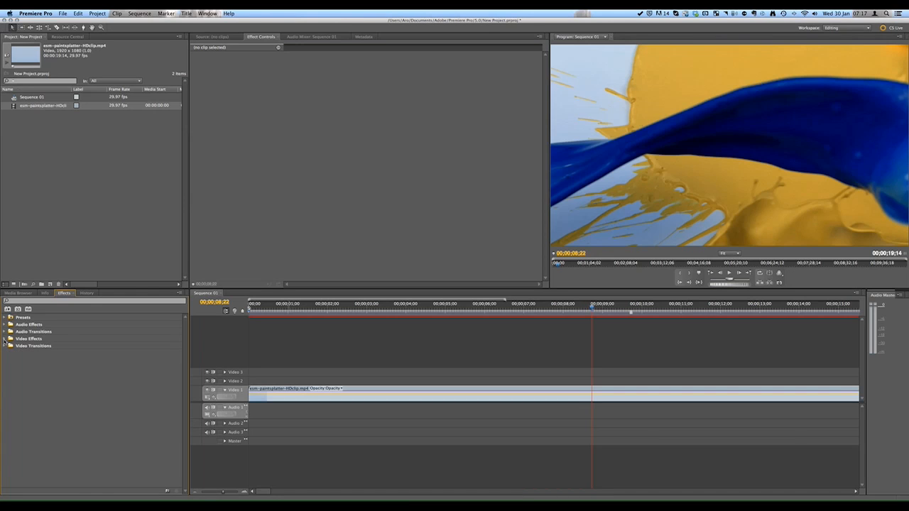
pyautogui.click(5, 346)
# Apply the 3D Motion transition Cube Spin to the end of the Video 1 clip and preview it at 00;00;18;29.
pyautogui.scroll(-1, 492, 410)
pyautogui.scroll(-5, 492, 407)
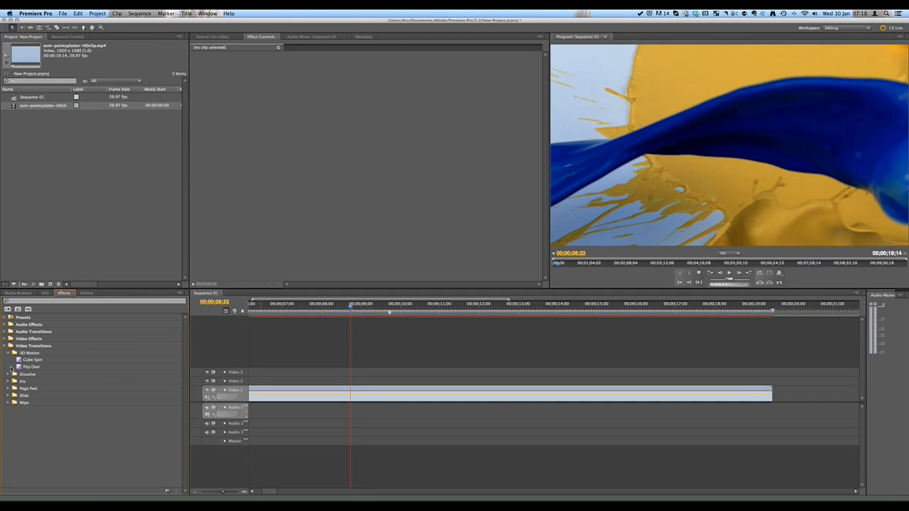
pyautogui.click(8, 353)
pyautogui.click(8, 353)
pyautogui.click(18, 362)
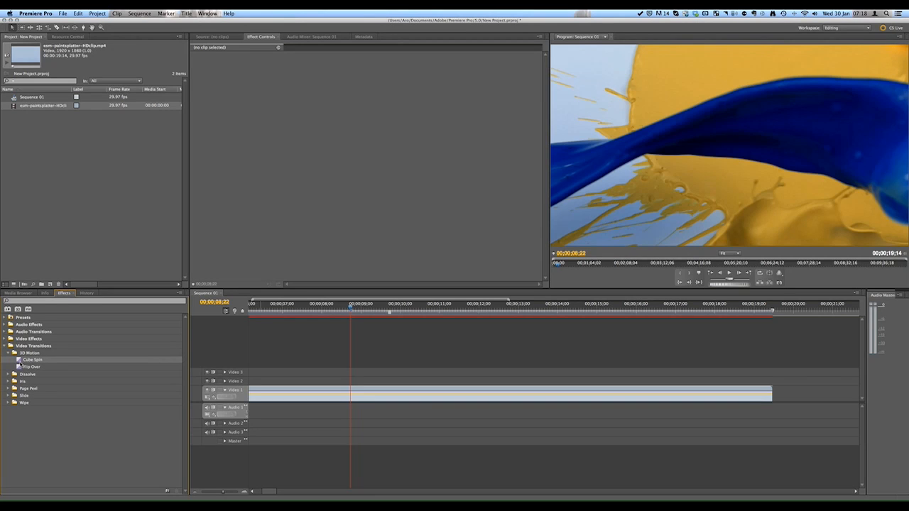
pyautogui.moveTo(21, 363); pyautogui.dragTo(774, 398)
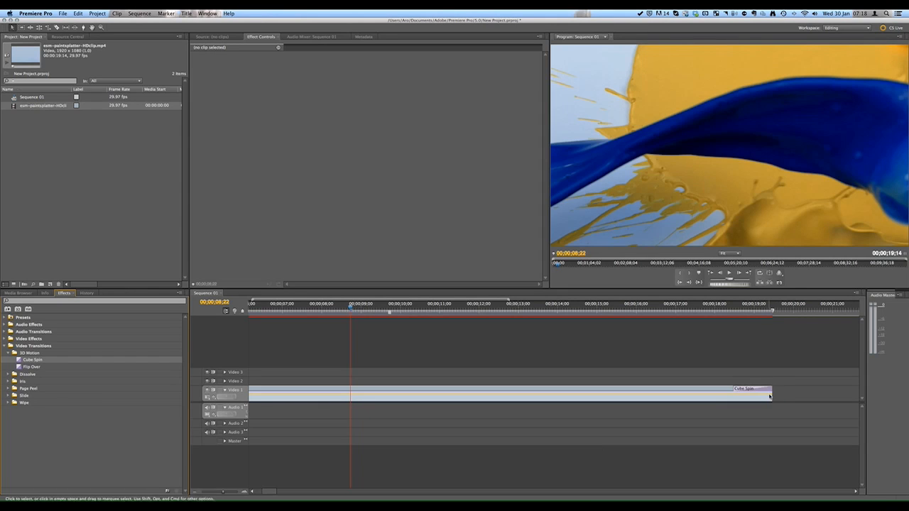
pyautogui.moveTo(749, 315)
pyautogui.mouseDown()
pyautogui.moveTo(693, 319)
pyautogui.moveTo(773, 321)
pyautogui.moveTo(752, 321)
pyautogui.mouseUp()
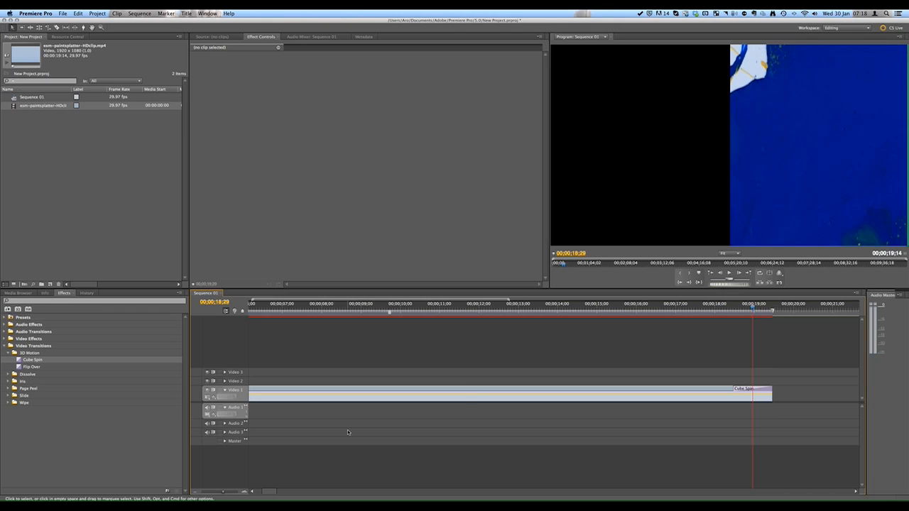
# Select the Cube Spin transition in the timeline to view its settings, and toggle its Reverse option on and off.
pyautogui.moveTo(224, 492); pyautogui.dragTo(233, 492)
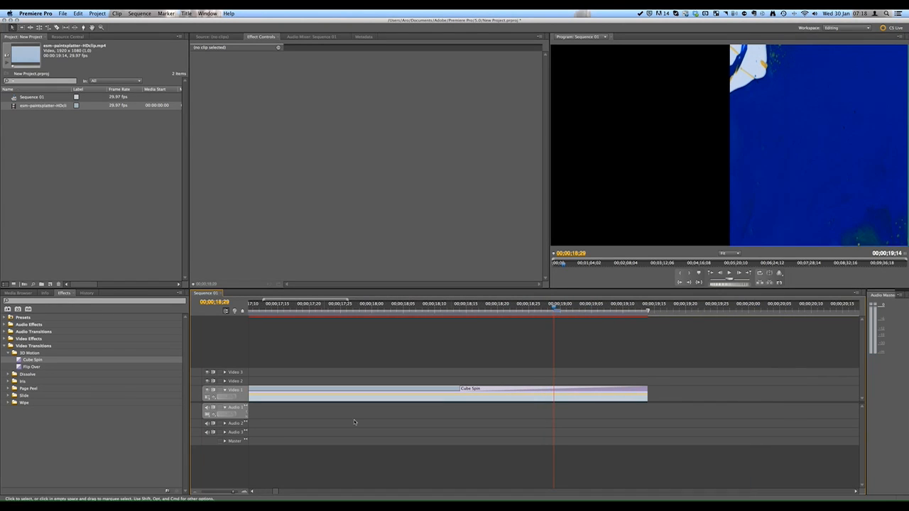
pyautogui.click(465, 391)
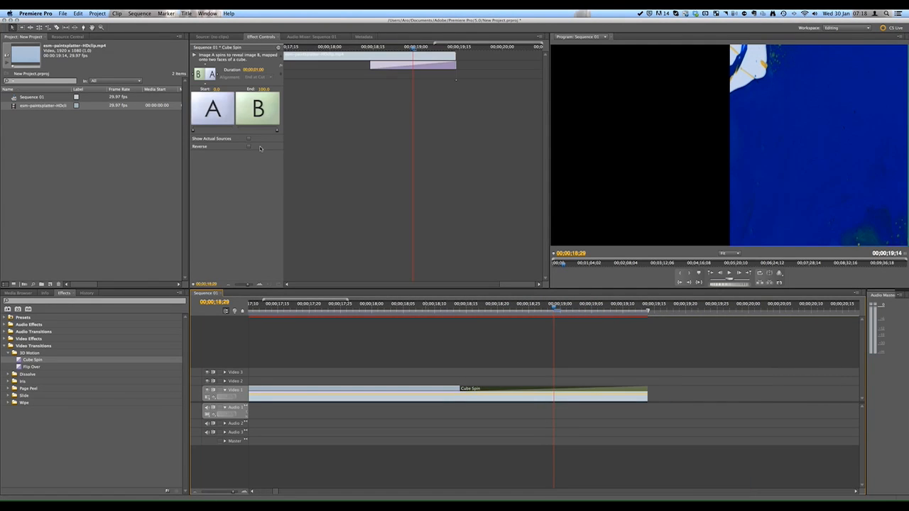
pyautogui.click(249, 146)
pyautogui.click(249, 147)
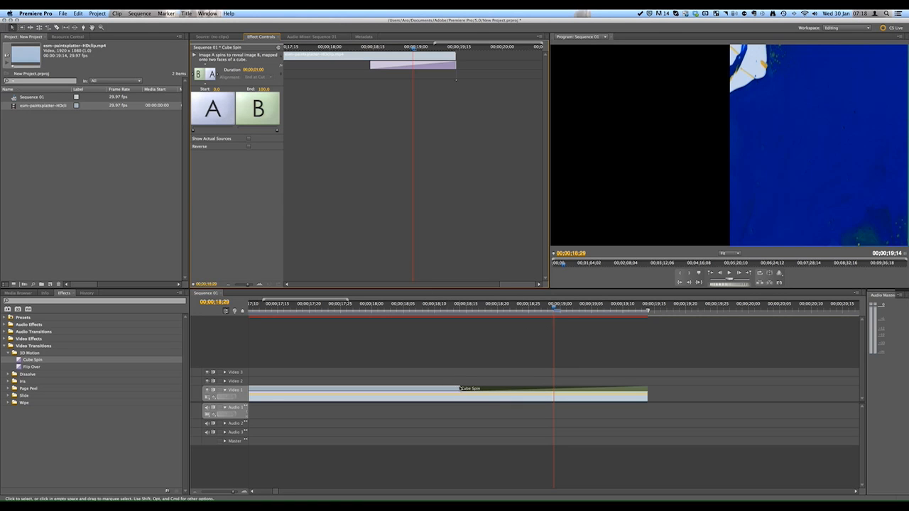
# Shorten the Cube Spin transition to about 16 frames by moving its start later in the timeline.
pyautogui.moveTo(460, 389); pyautogui.dragTo(548, 389)
pyautogui.moveTo(233, 491); pyautogui.dragTo(218, 491)
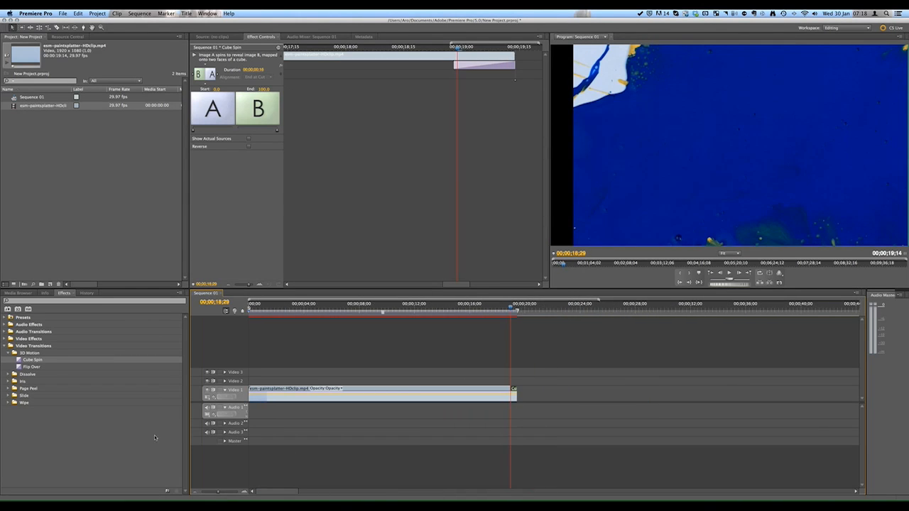
# Look through the Dissolve video transitions, highlight Dip to Black, and collapse the Video Transitions category.
pyautogui.click(10, 353)
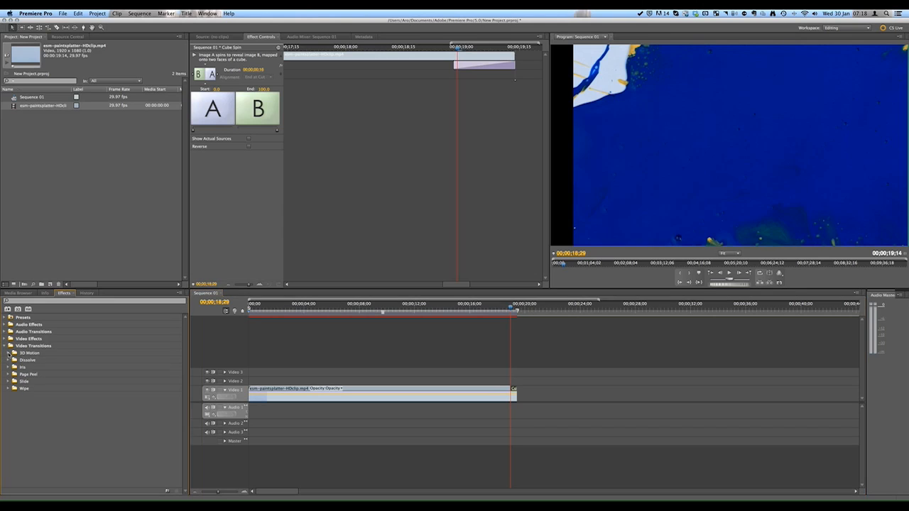
pyautogui.click(10, 360)
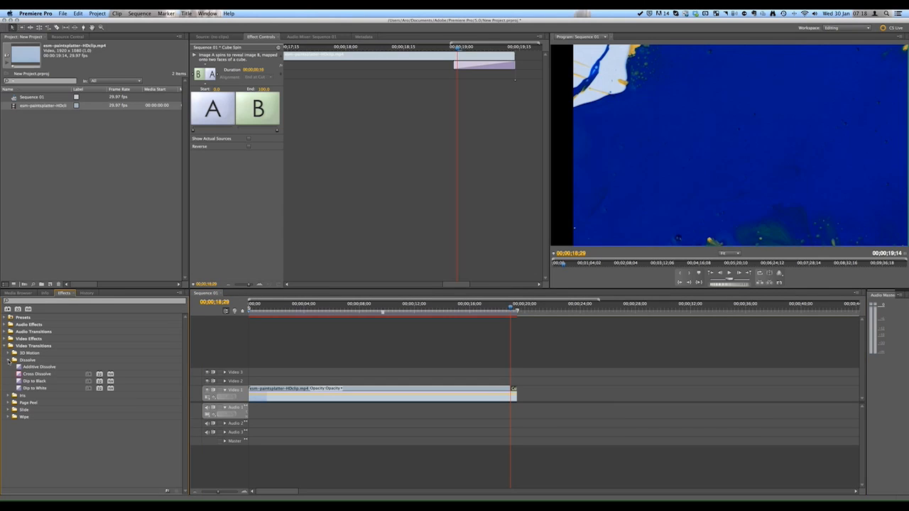
pyautogui.click(26, 374)
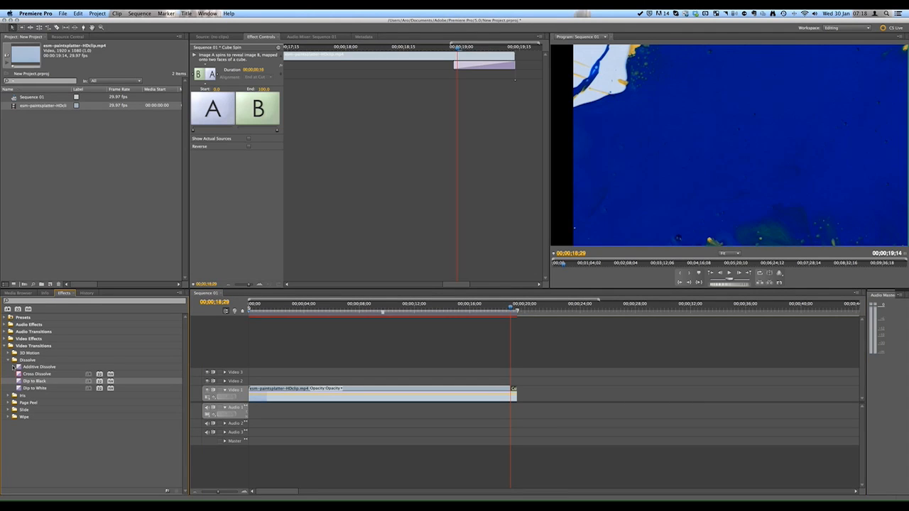
pyautogui.click(9, 360)
pyautogui.click(6, 346)
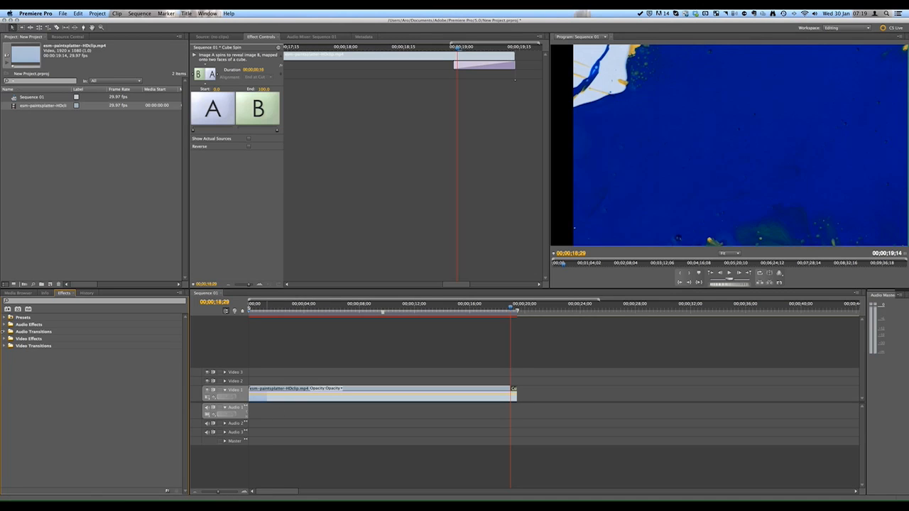
# Look through the Stereo group of audio effects and collapse the Audio Effects category.
pyautogui.click(4, 324)
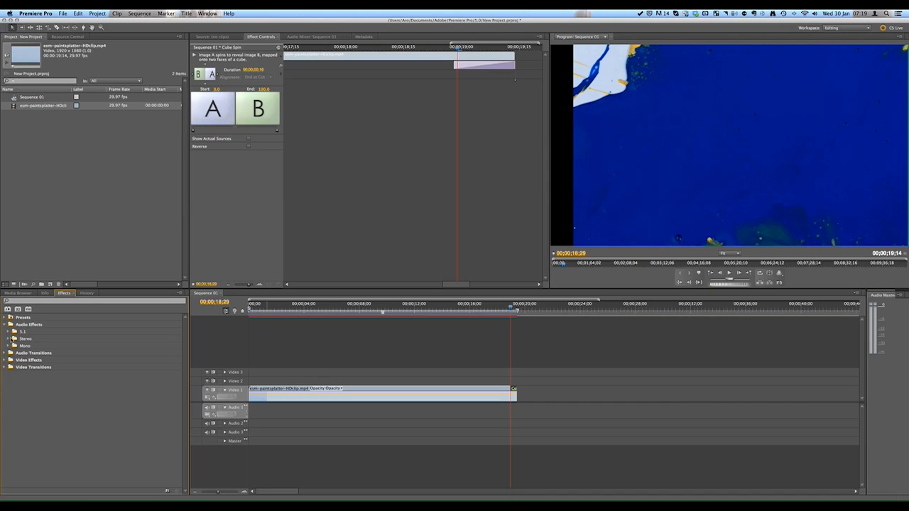
pyautogui.click(9, 339)
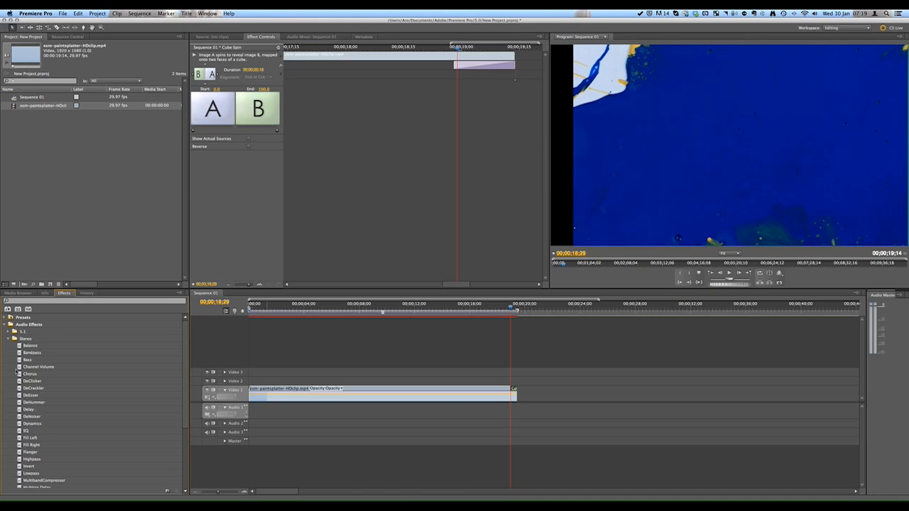
pyautogui.click(6, 326)
# Look through the Crossfade audio transitions, highlight Constant Power, and collapse the Audio Transitions category.
pyautogui.click(5, 331)
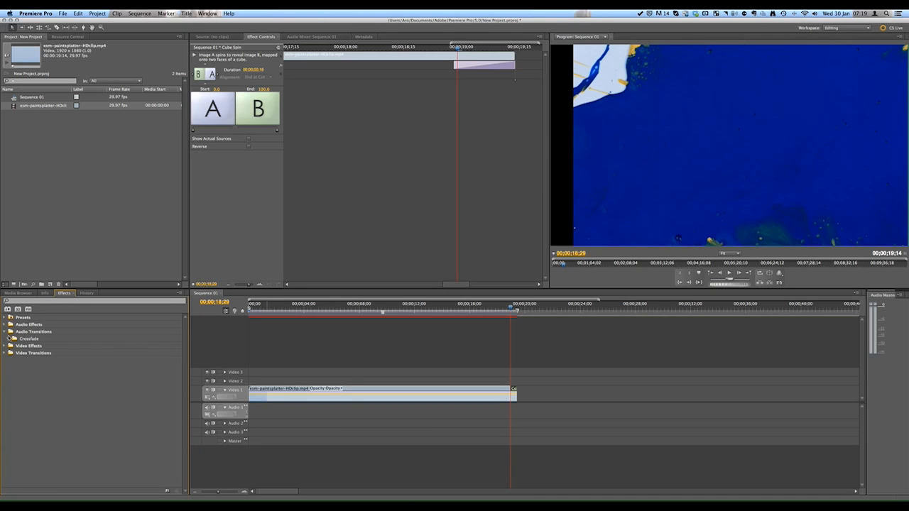
pyautogui.click(10, 340)
pyautogui.click(35, 353)
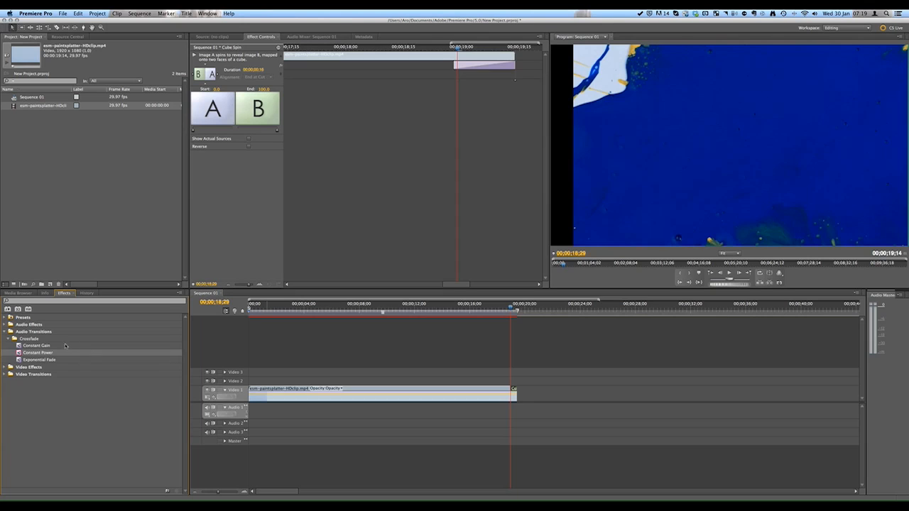
pyautogui.click(5, 332)
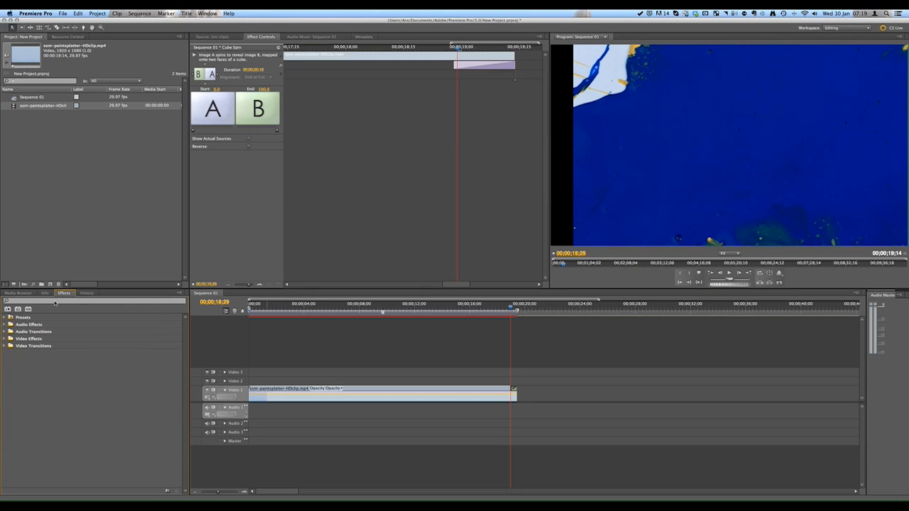
# Search the effects for "chromakey" and clear the search text.
pyautogui.click(54, 303)
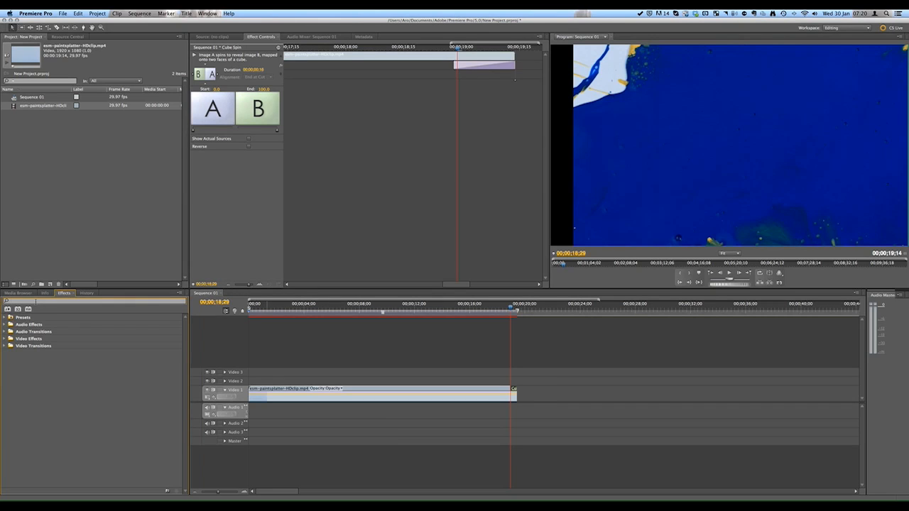
pyautogui.write('chromakey')
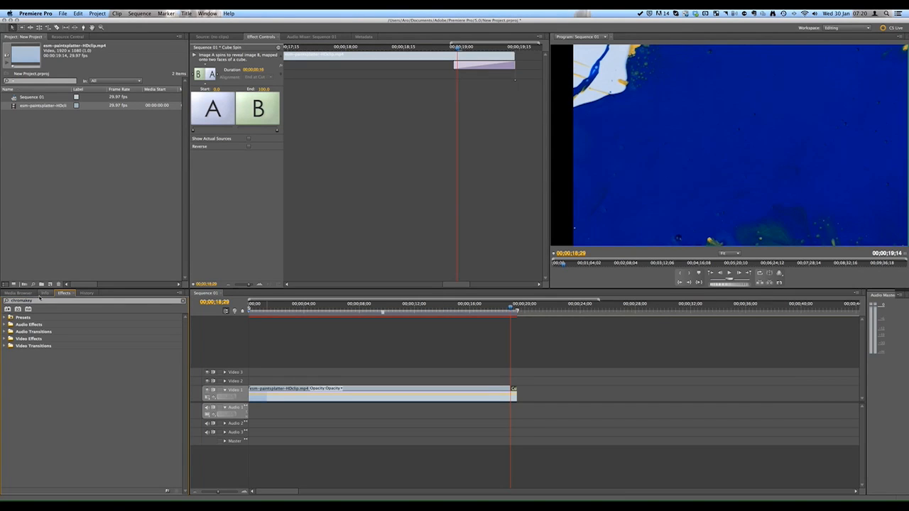
pyautogui.press('super+a')
pyautogui.press('BackSpace')
# Search the effects for "dip to", highlight the Dip to Black transition, and clear the search.
pyautogui.click(18, 302)
pyautogui.write('dip to')
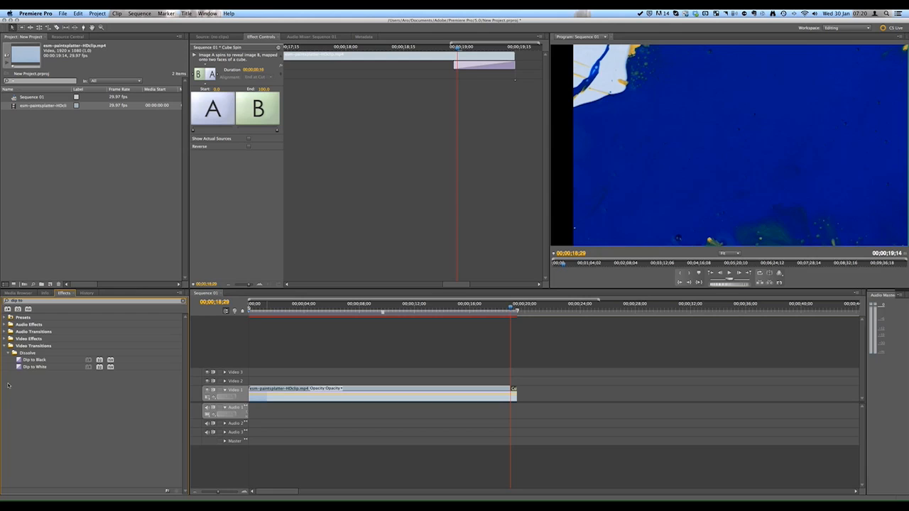
pyautogui.click(18, 364)
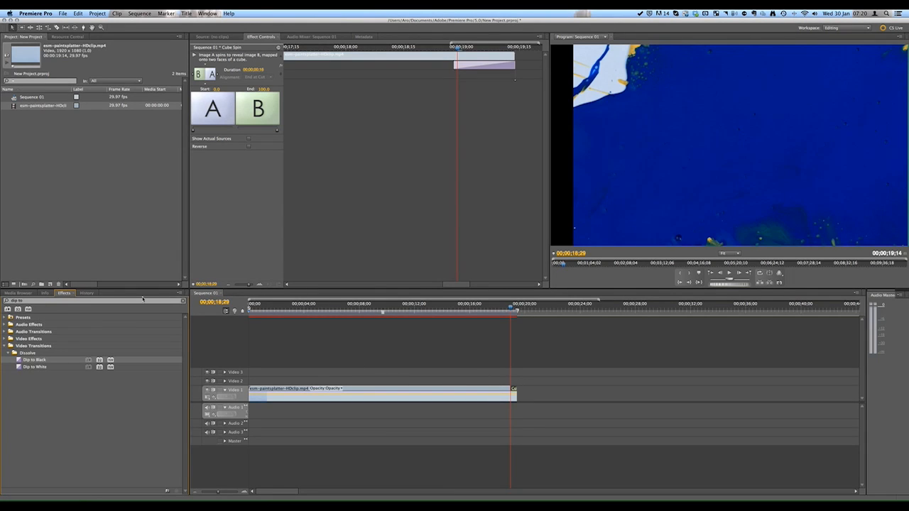
pyautogui.click(182, 301)
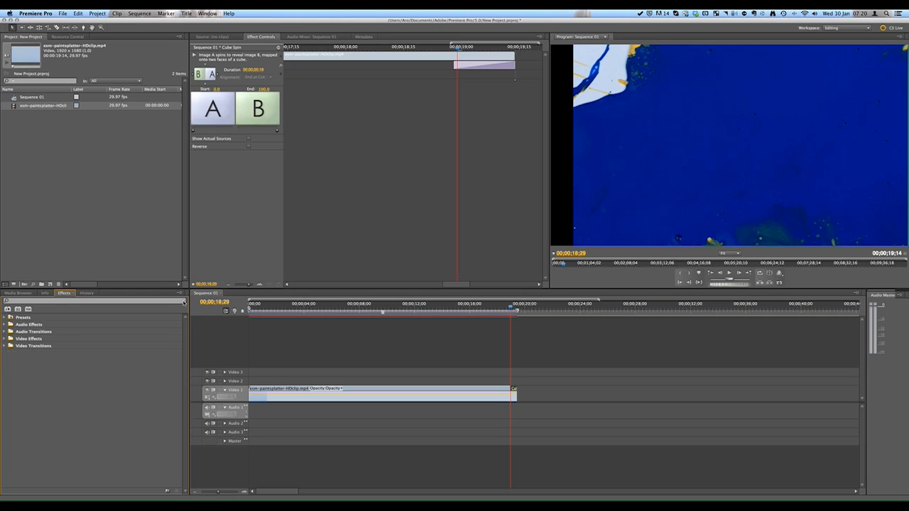
# Look through the effect presets, including the Solarizes group, and collapse the Presets category.
pyautogui.click(6, 318)
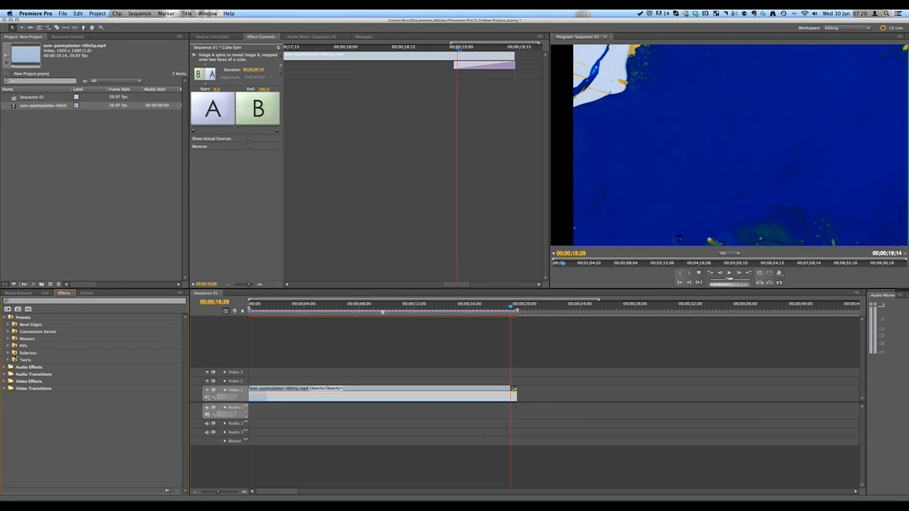
pyautogui.click(9, 353)
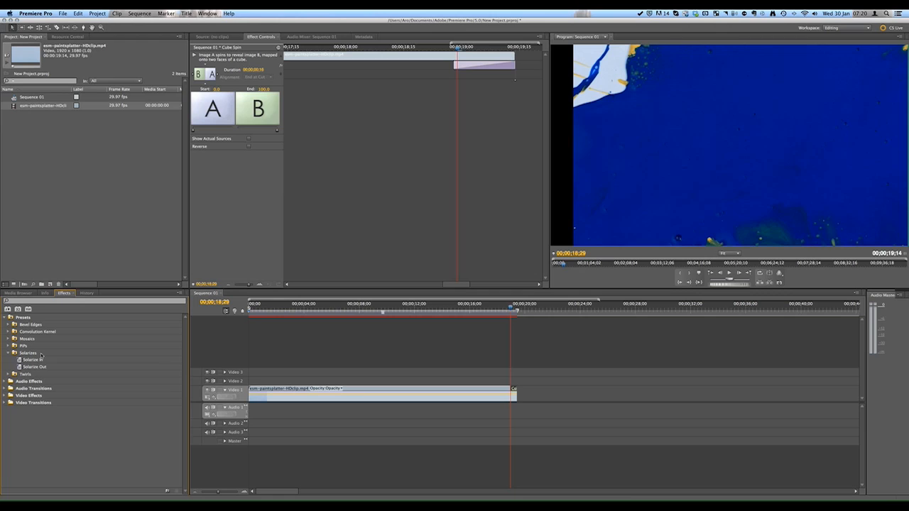
pyautogui.click(4, 319)
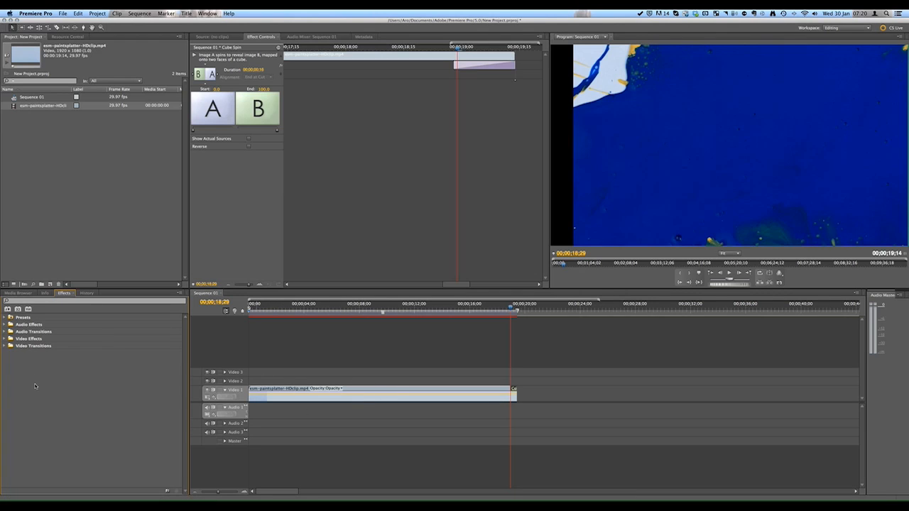